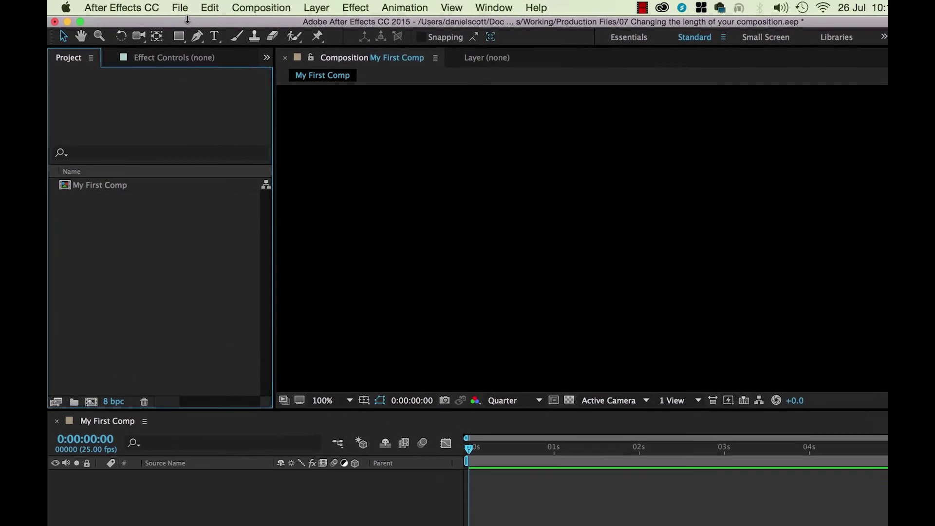
Browse to Desktop > After Effect Exercise Files and select Particle Background.mp4 in the Import File dialog
left_click(188, 8)
mouse_move(202, 196)
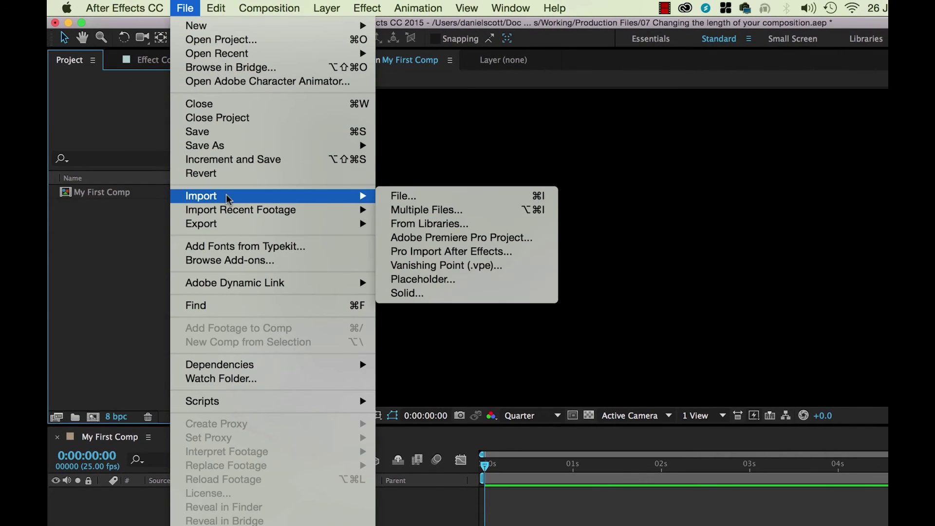
left_click(410, 196)
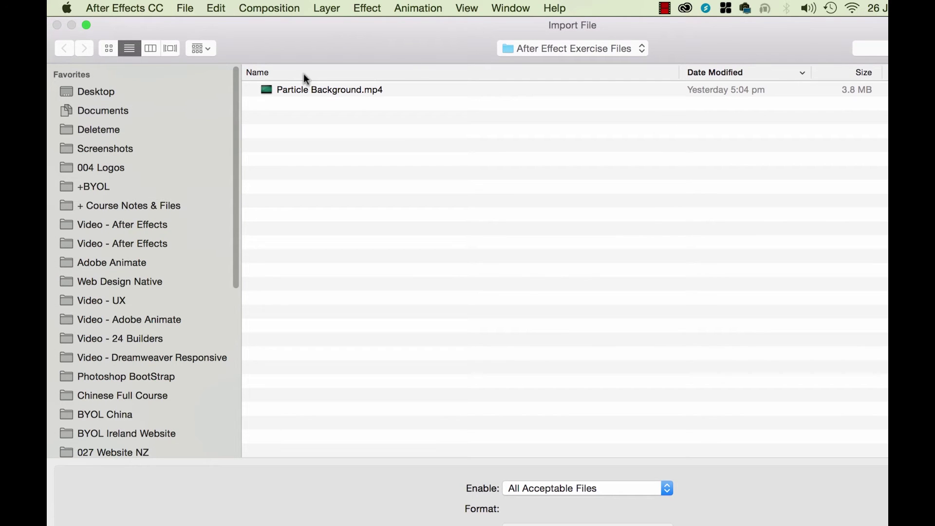
left_click(139, 91)
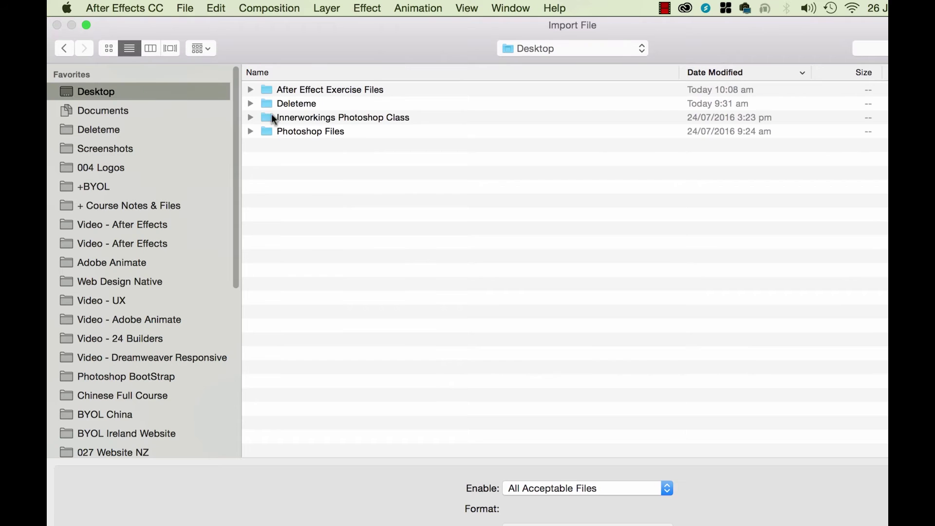
left_click(302, 89)
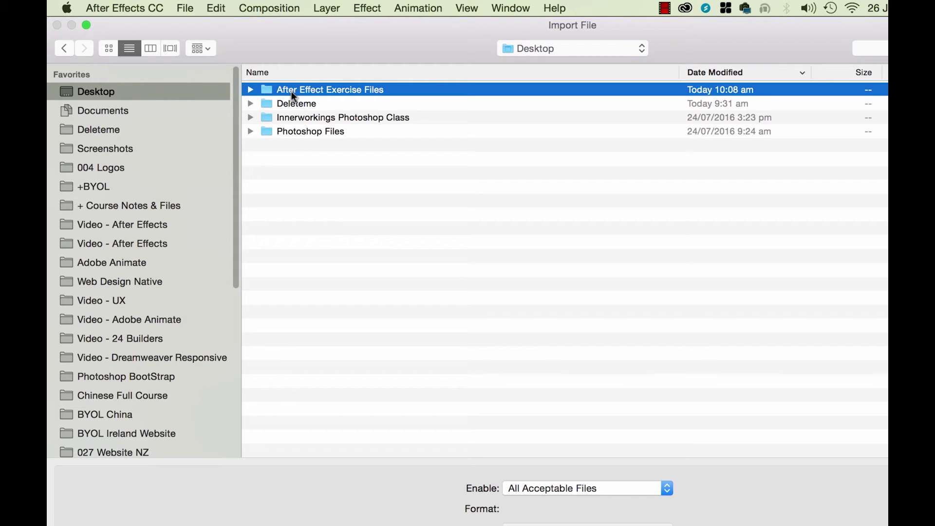
double_click(316, 90)
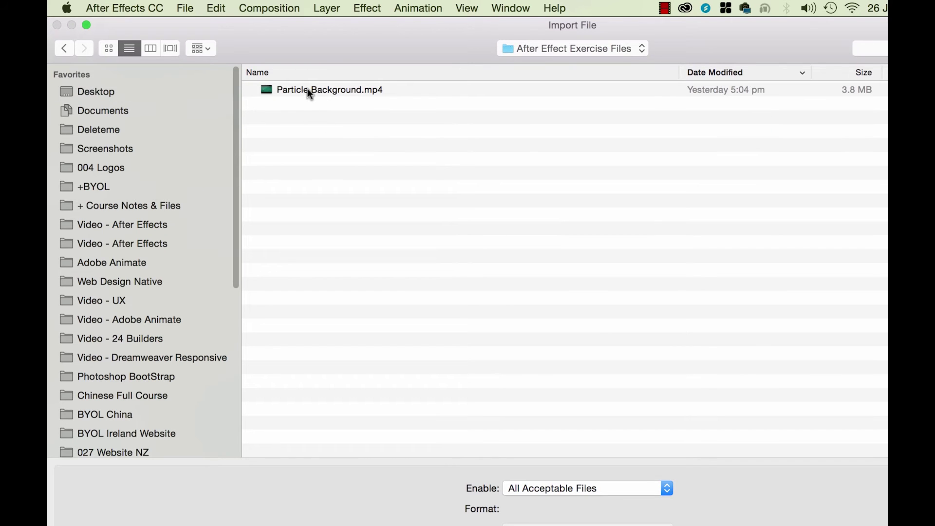
left_click(308, 90)
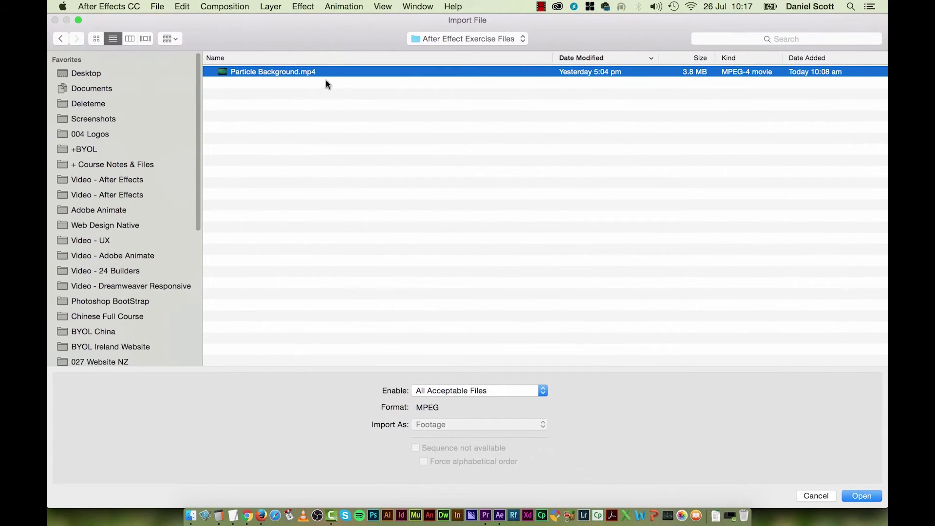
Finish importing Particle Background.mp4 and select it in the Project panel
left_click(861, 495)
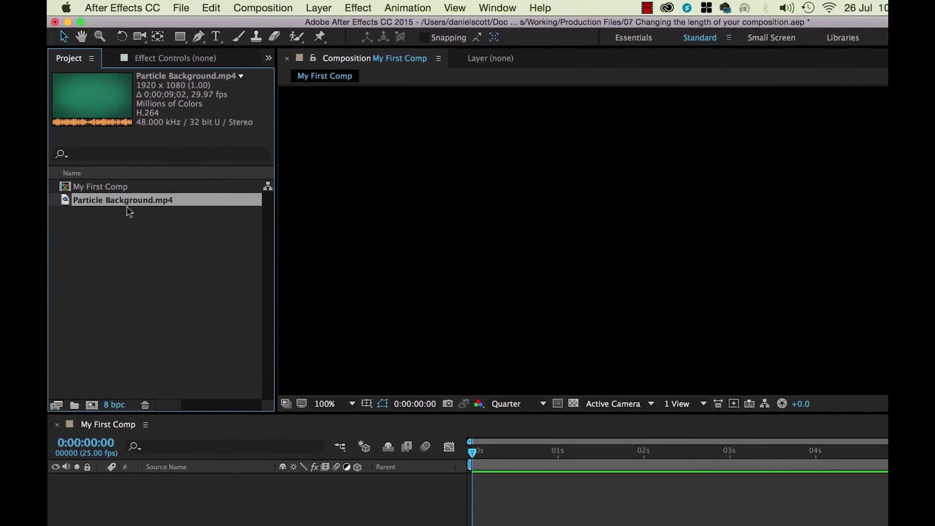
left_click(90, 193)
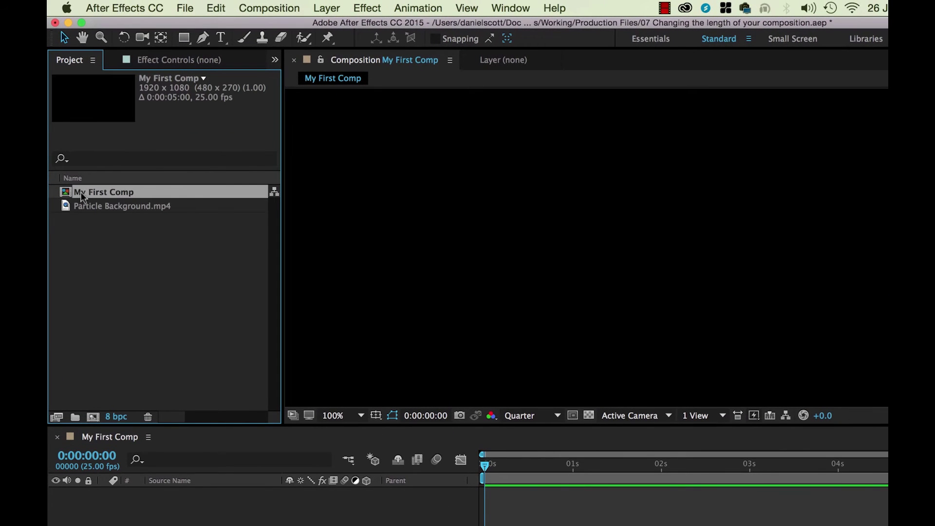
left_click(101, 210)
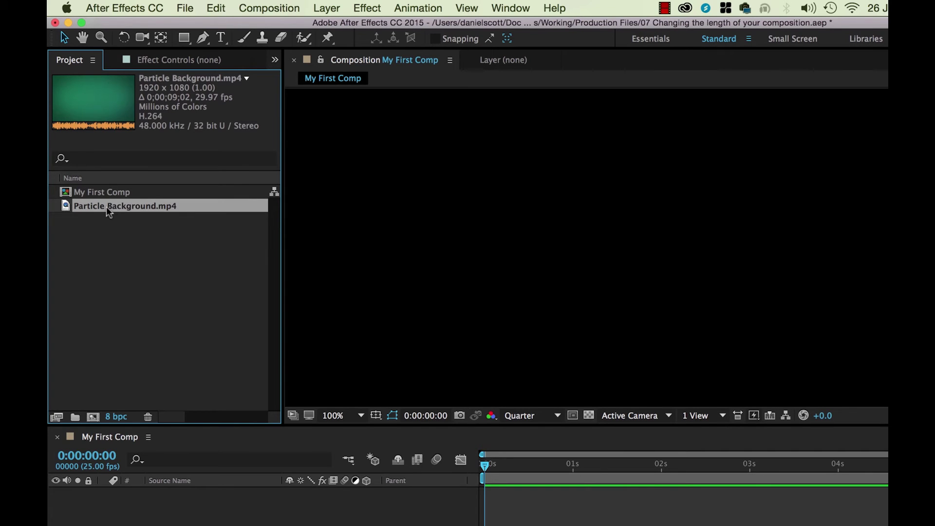
Create a 1920×1080 Particle Background composition from the footage via New Comp from Selection
right_click(112, 210)
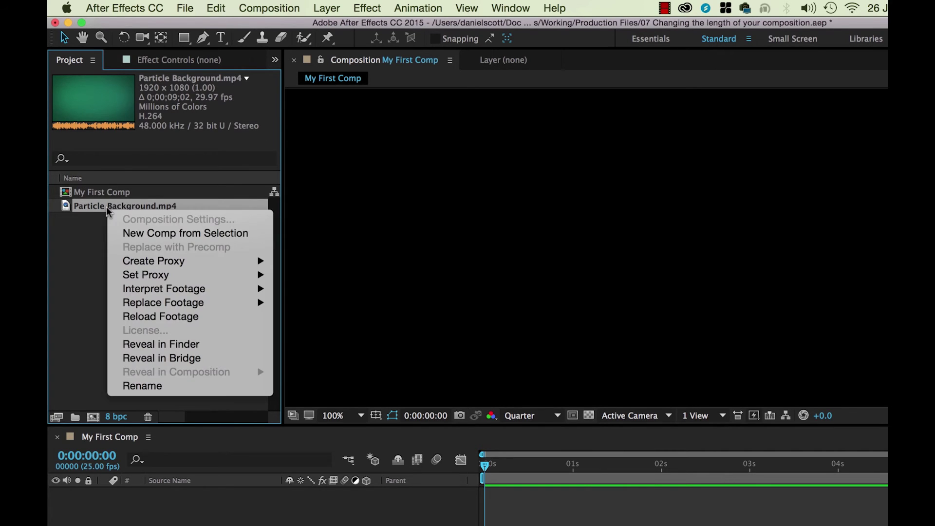
left_click(134, 237)
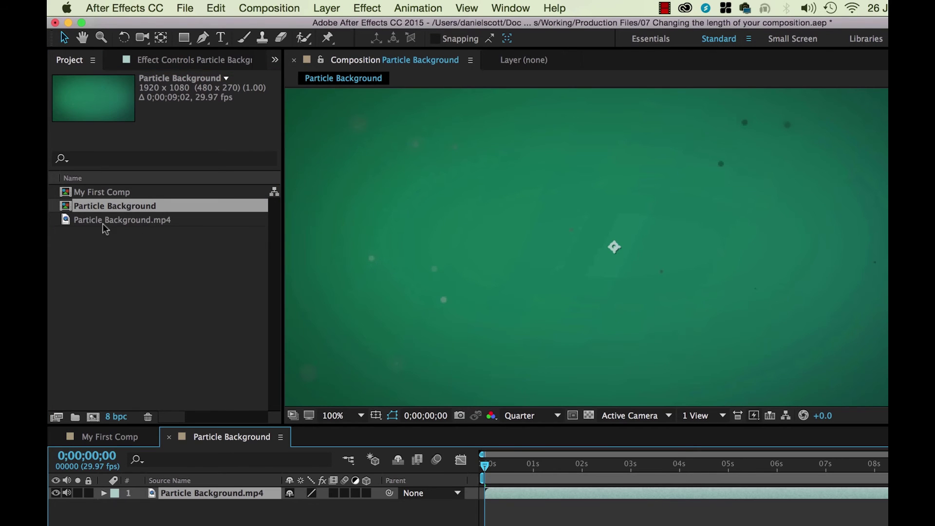
left_click(104, 220)
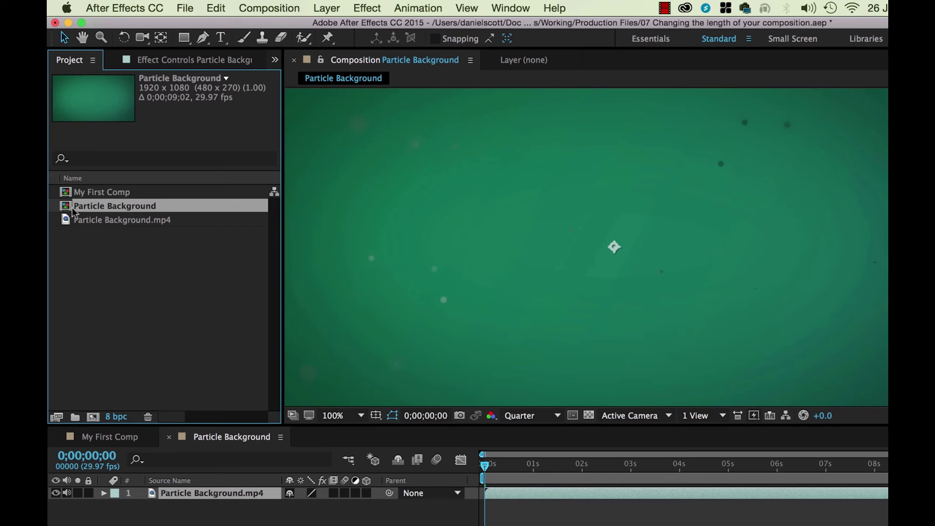
left_click(79, 220)
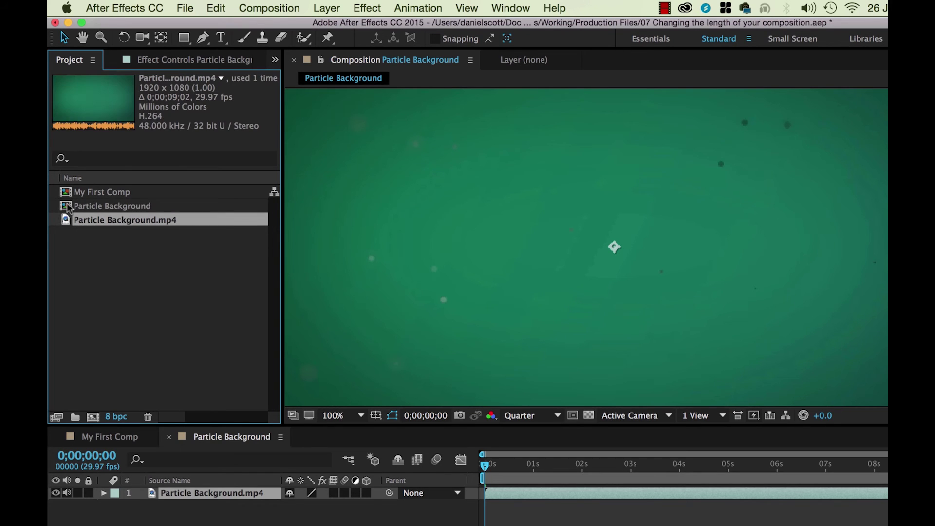
left_click(67, 207)
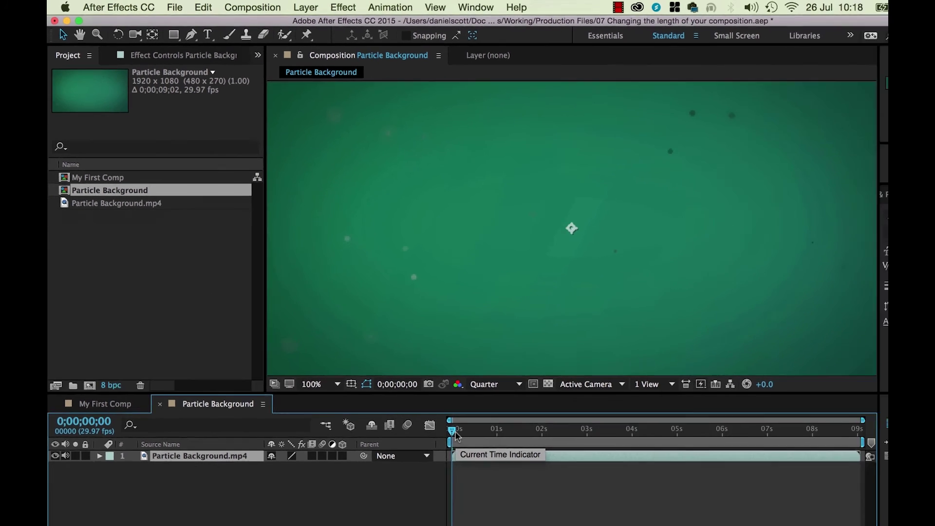
Play and stop a Spacebar preview, then set magnification to Fit up to 200%
key("space")
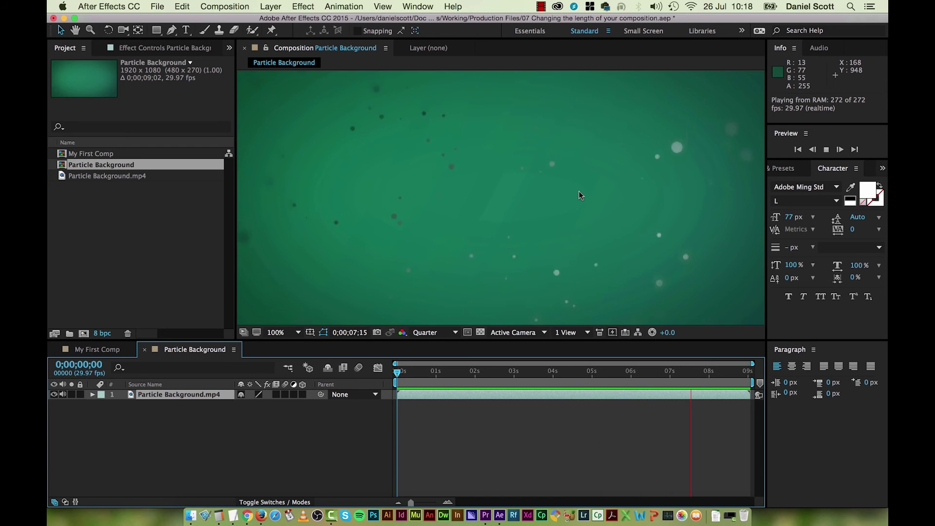
key("space")
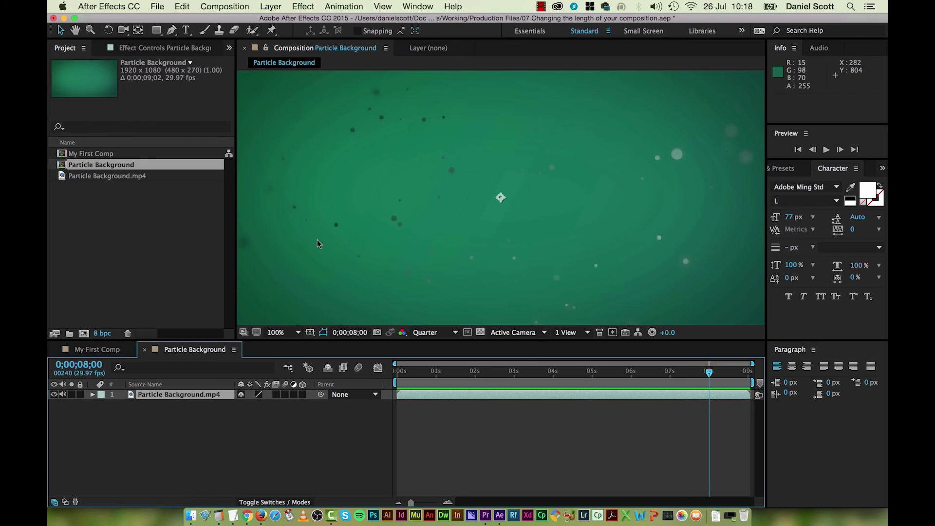
left_click(299, 334)
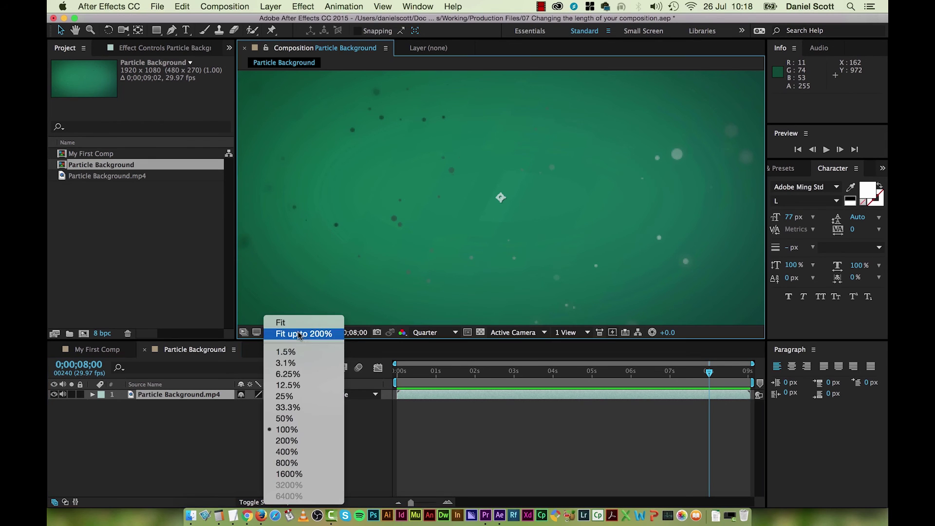
left_click(281, 322)
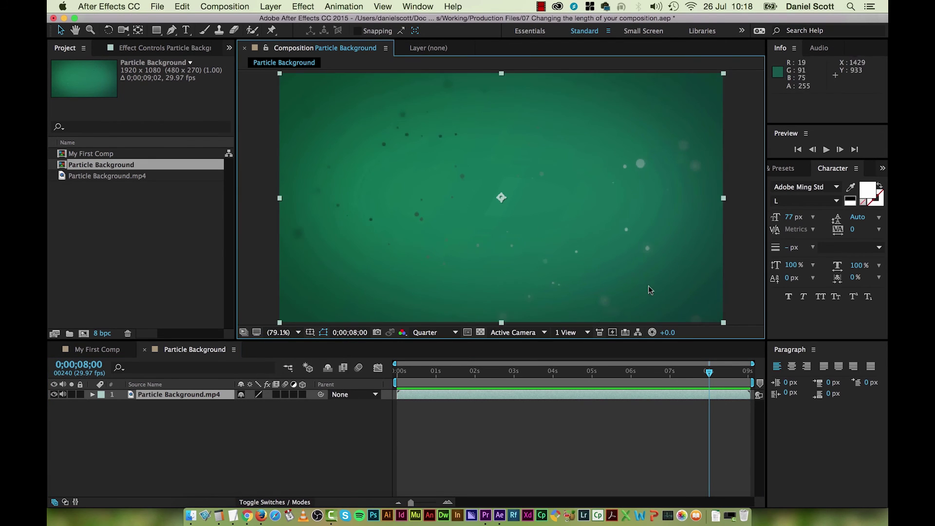